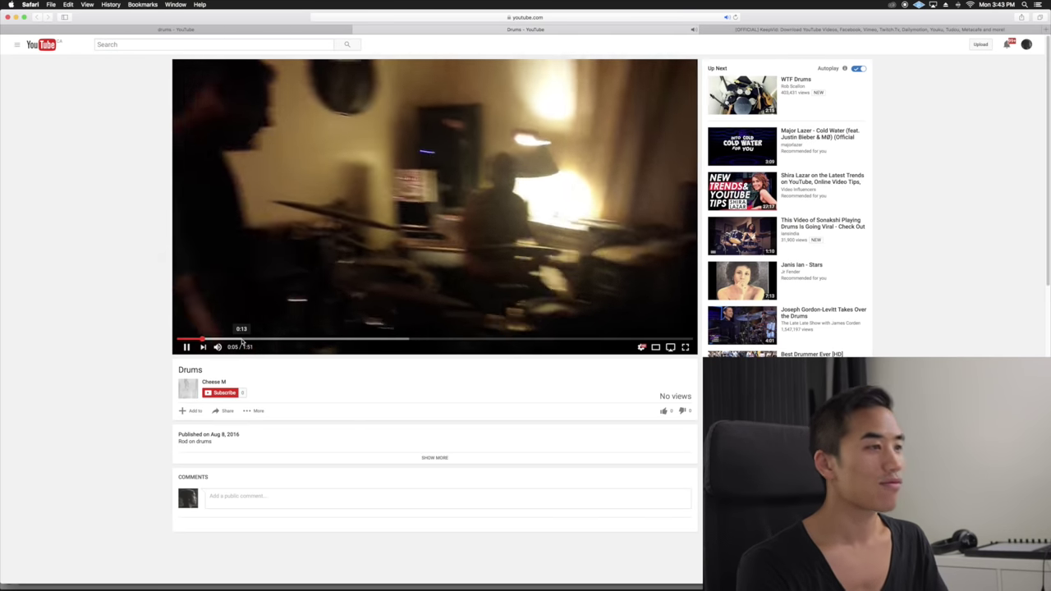
- Pause the Drums video and close its tab, back to the 'drums' search results
left_click(186, 348)
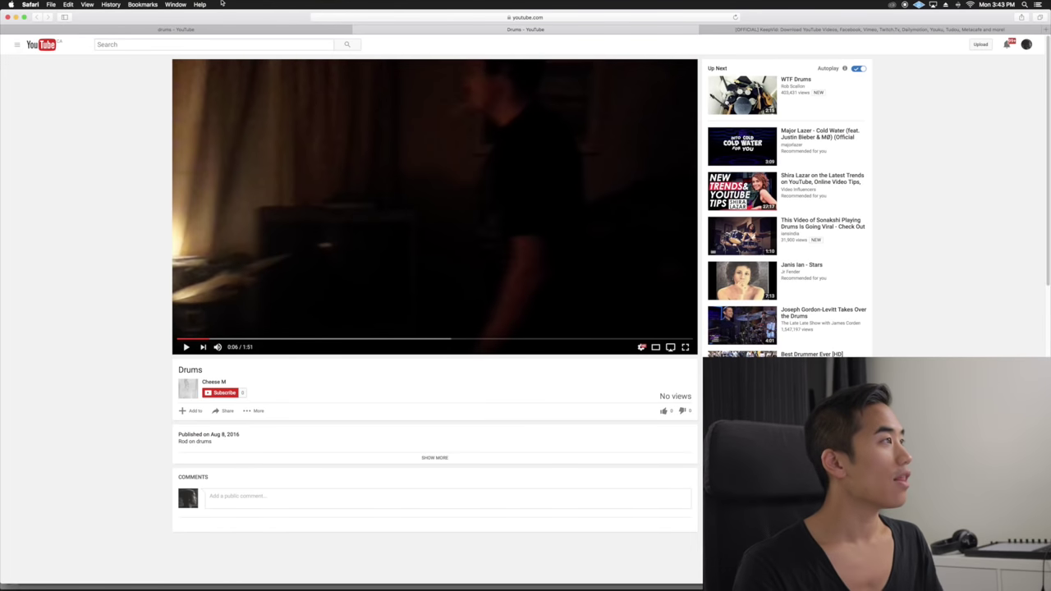
left_click(356, 30)
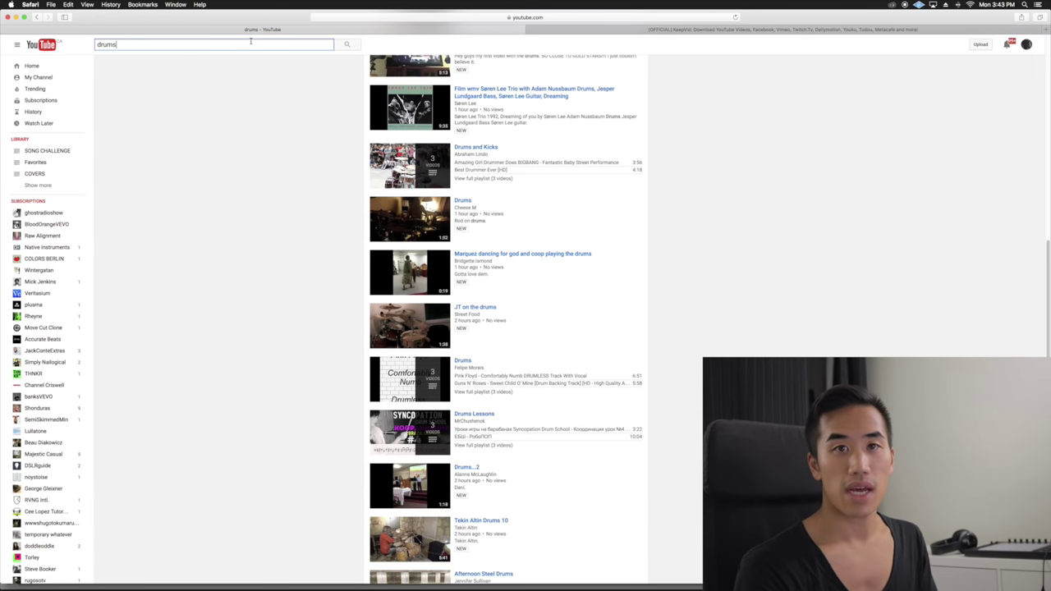
- Search YouTube for 'bass practice', then run a 'piano jazz' search
type("bass practice")
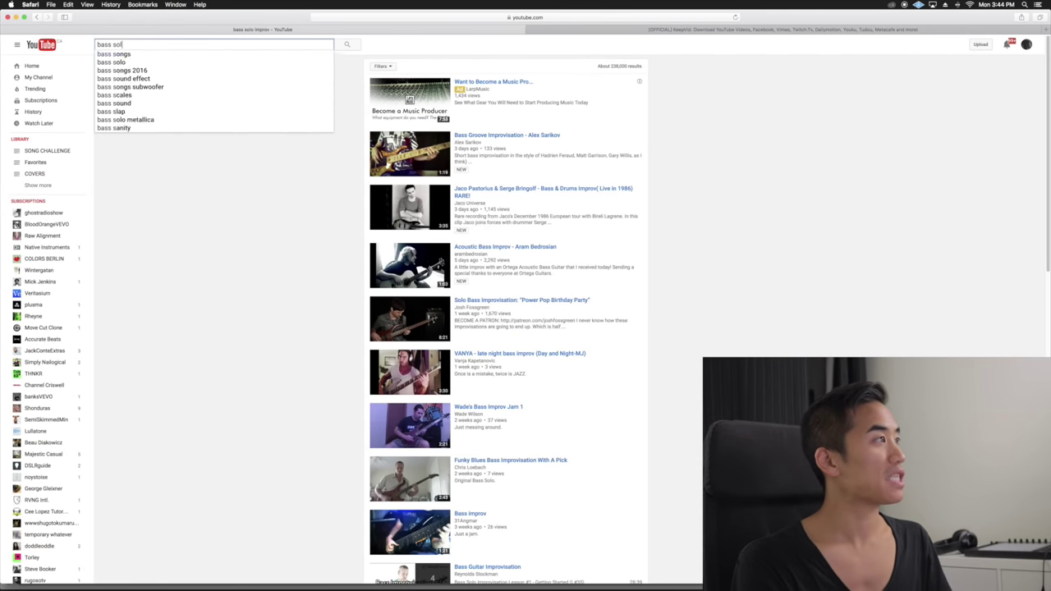
key("Escape")
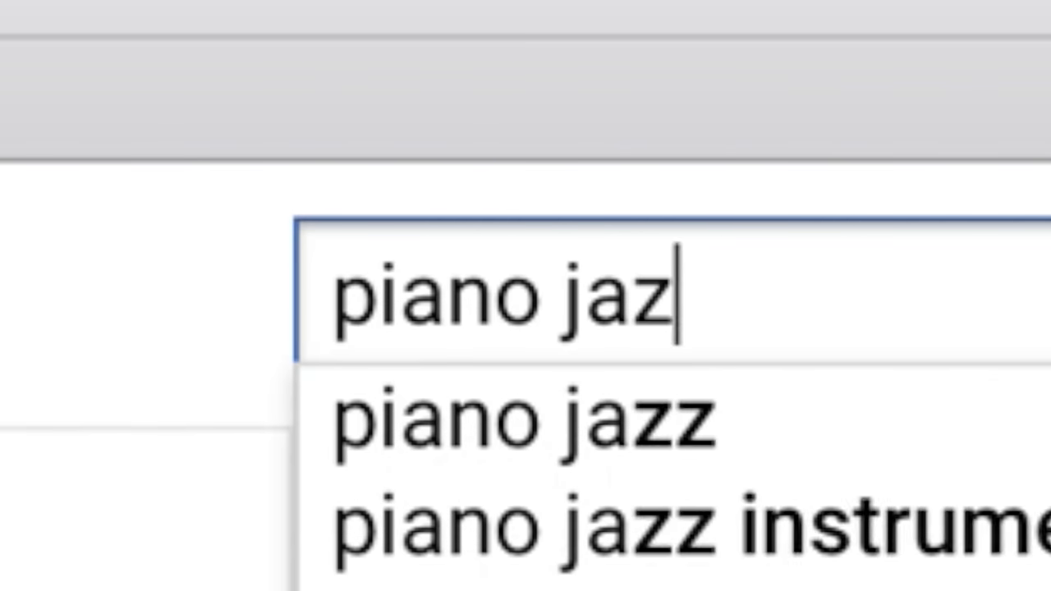
type("z")
key("Return")
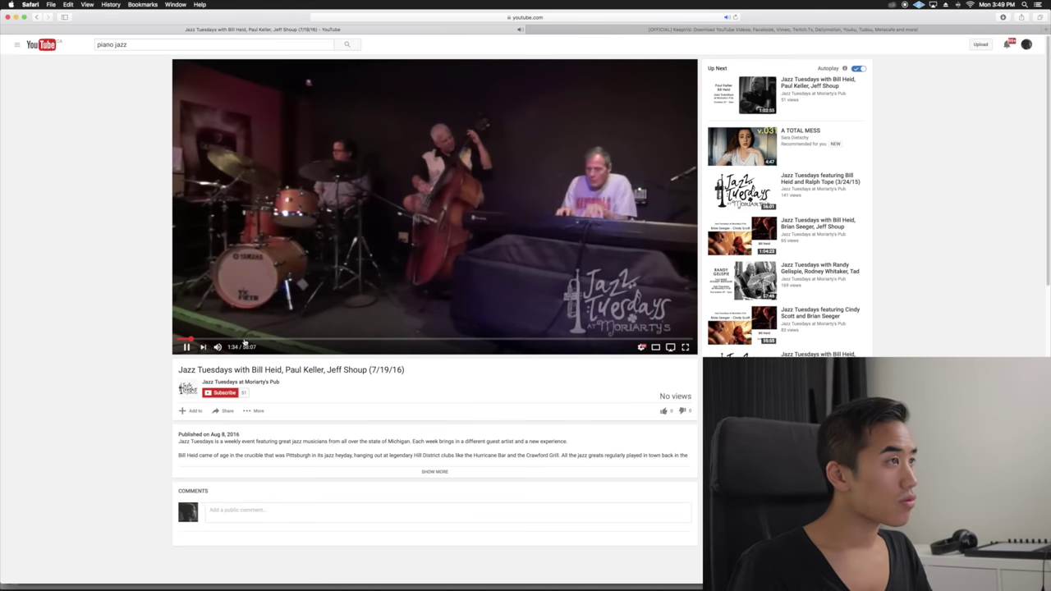
- Return to the piano jazz results and switch to the KeepVid tab
left_click(37, 16)
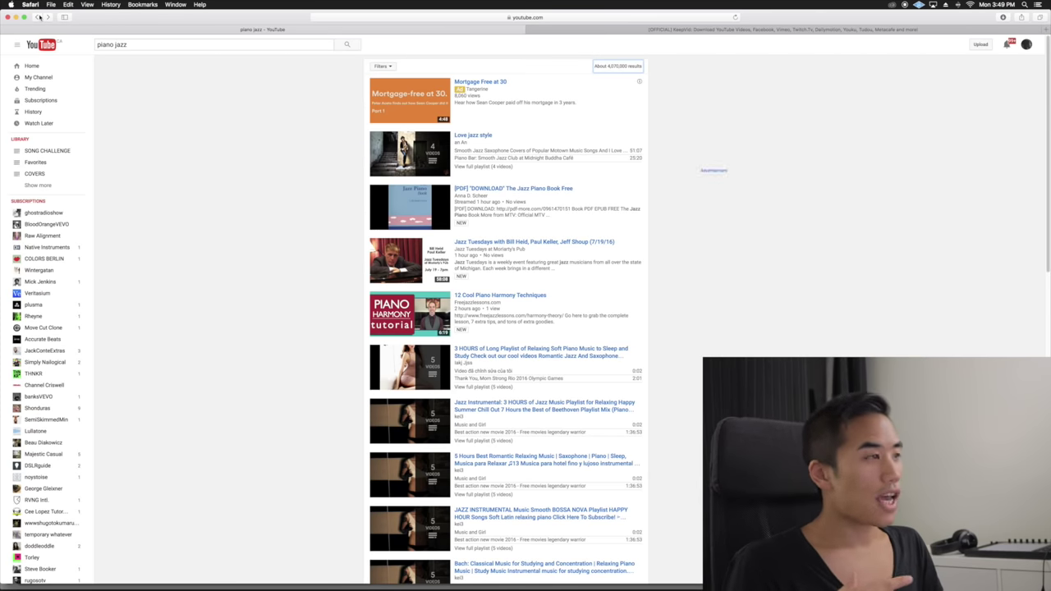
left_click(710, 28)
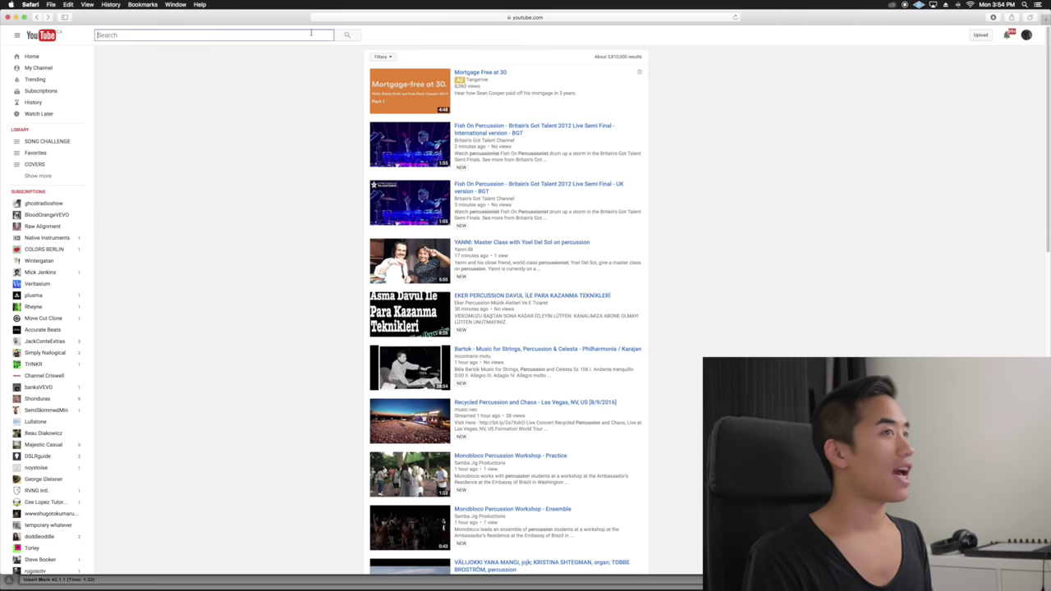
- Search 'mountains' and open the Deep Creek - Great Smokey Mountains video
type("mountains")
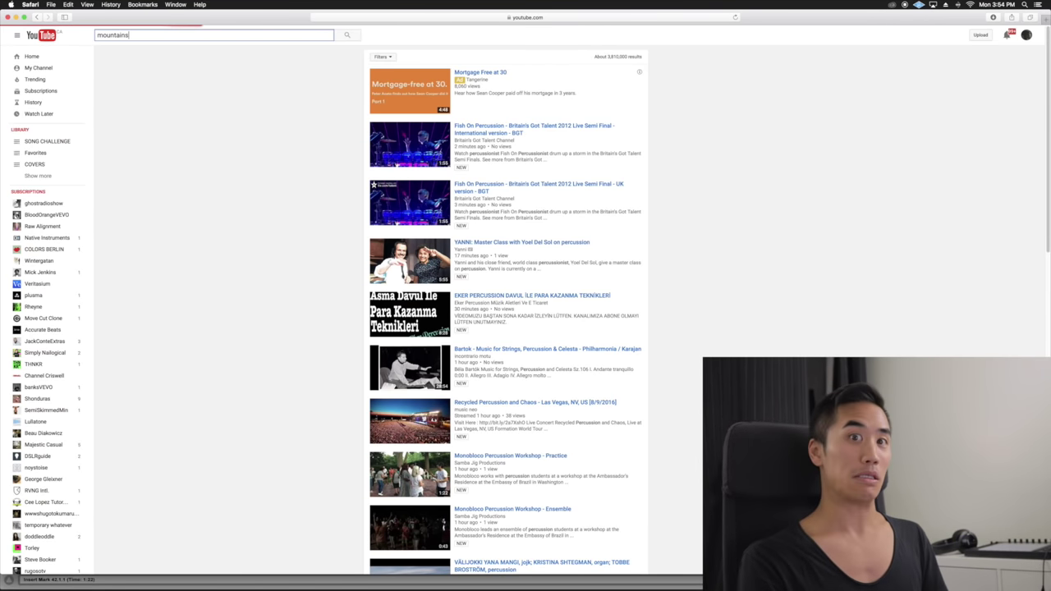
key("Return")
left_click(415, 303)
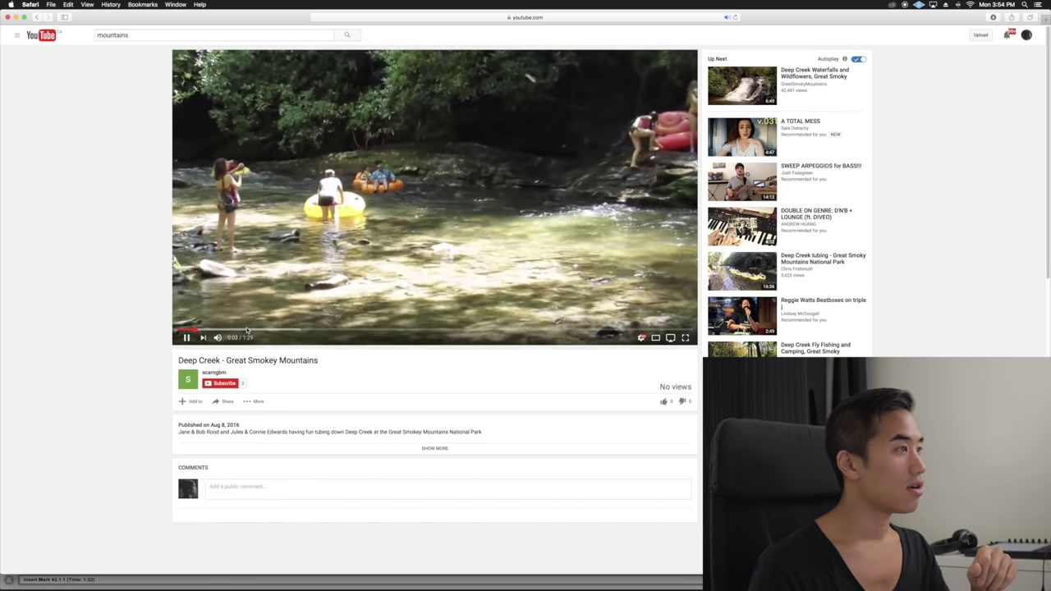
- Return to the mountains results and open the KeepVid site in a new tab
left_click(496, 18)
key("BackSpace")
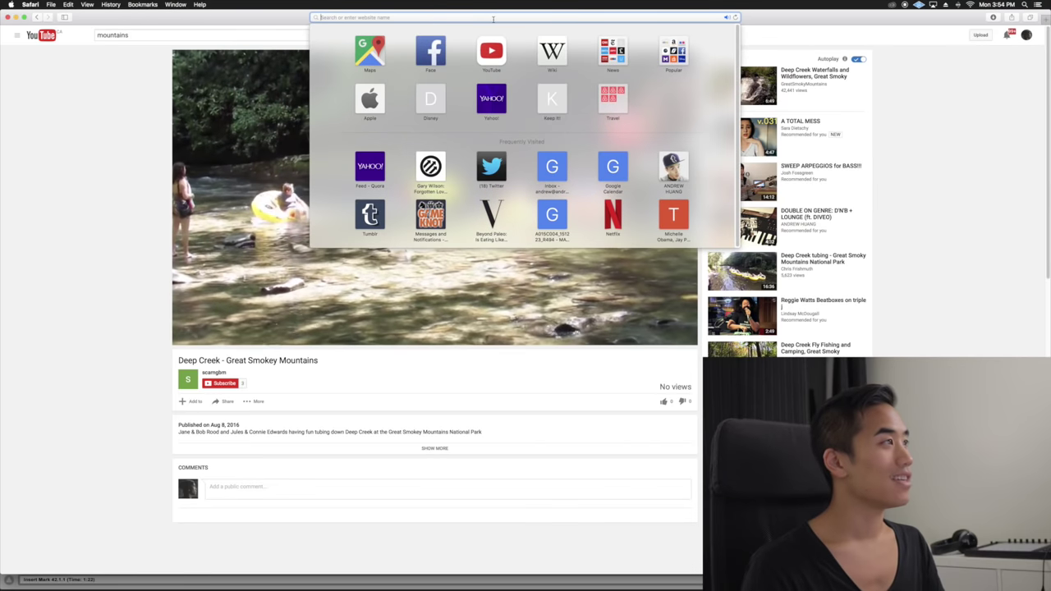
left_click(37, 17)
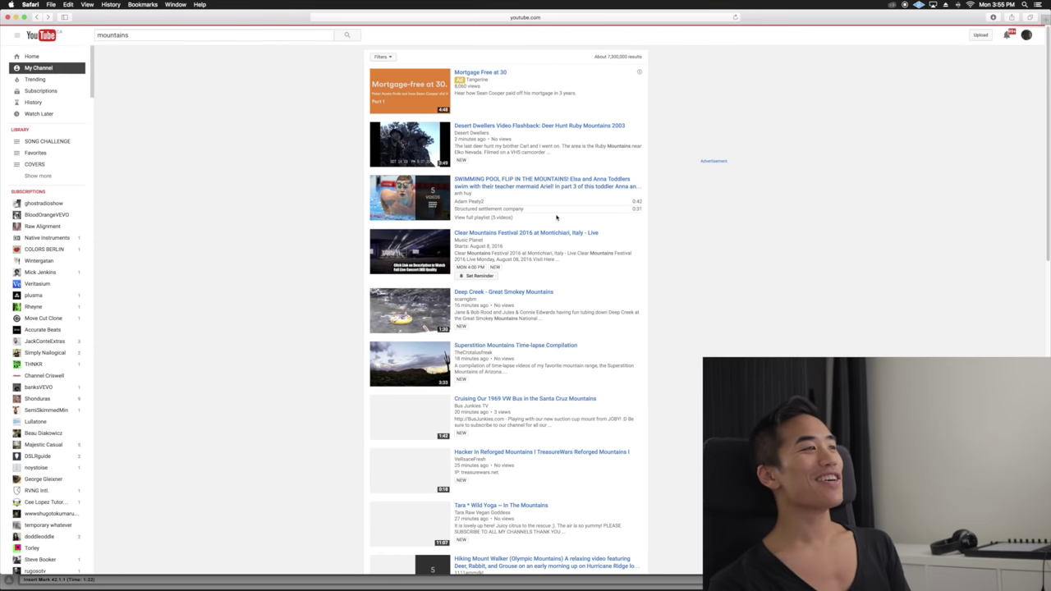
key("super+t")
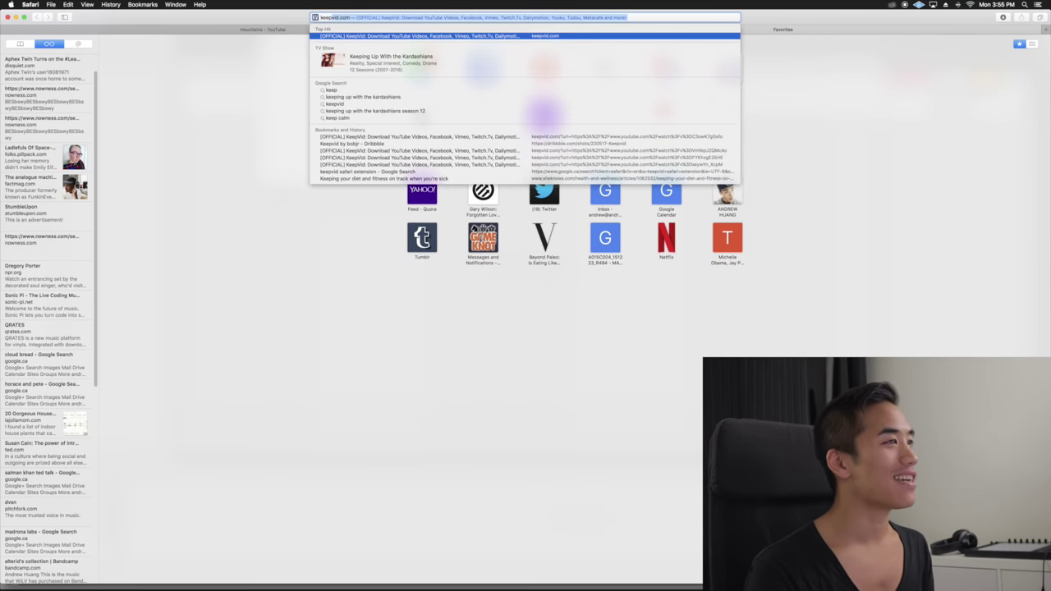
left_click(405, 28)
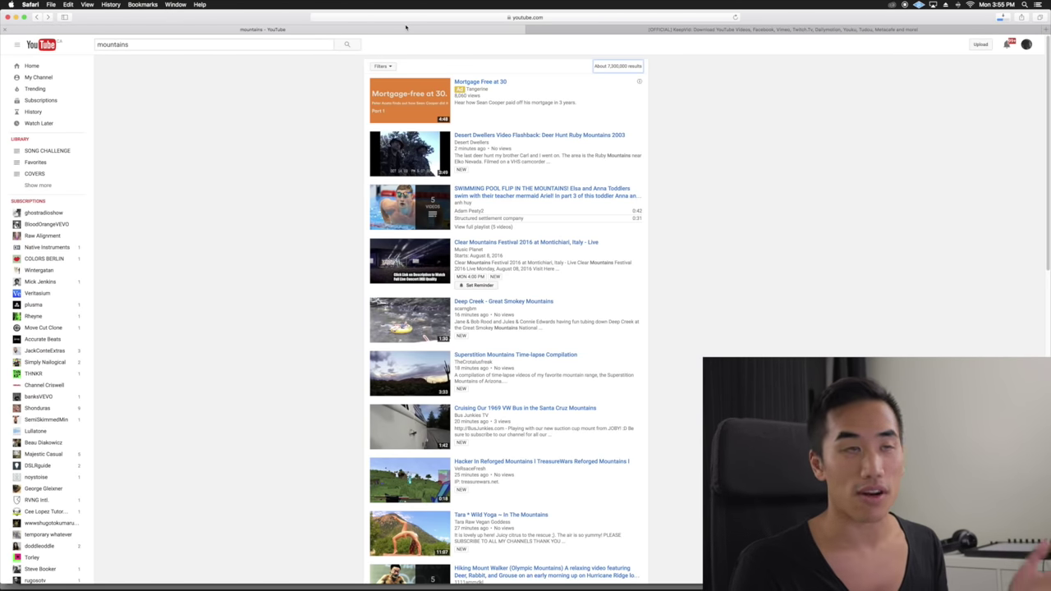
- Search 'tacos', pause the tacos video, and switch to the KeepVid download page
type("tacos")
key("Return")
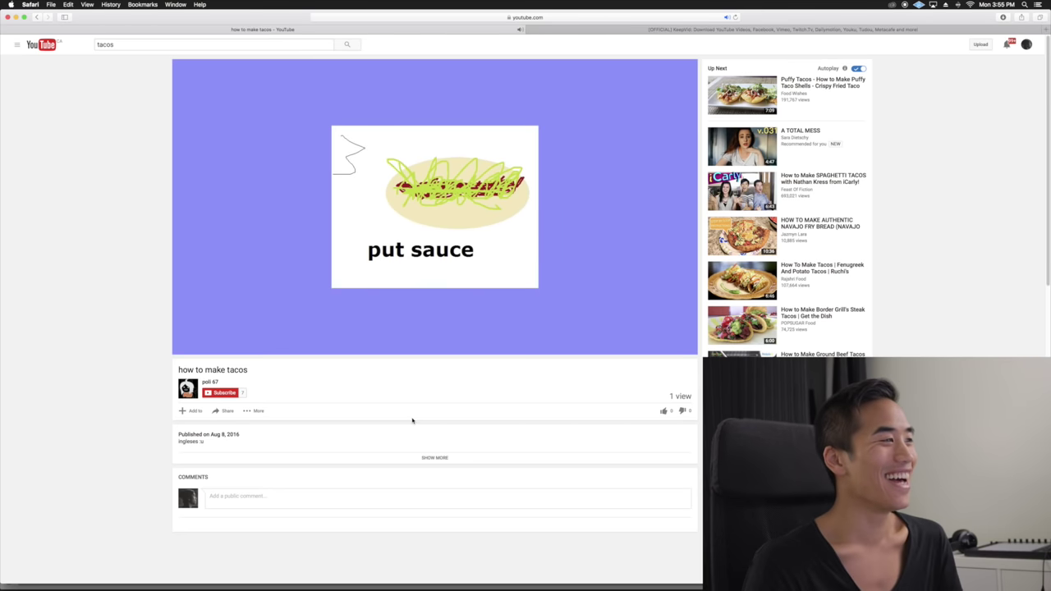
left_click(187, 347)
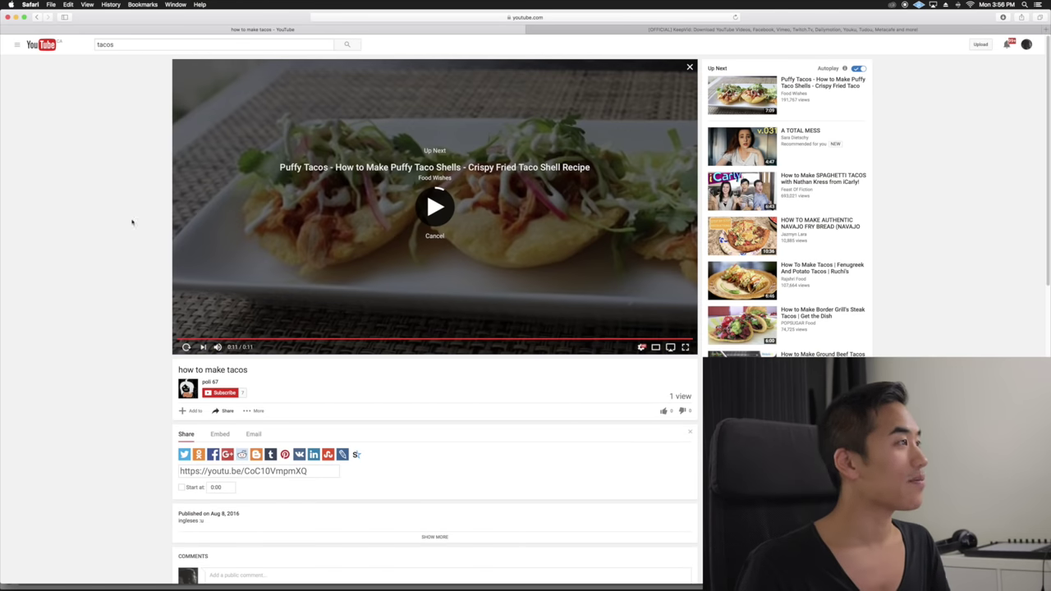
left_click(678, 30)
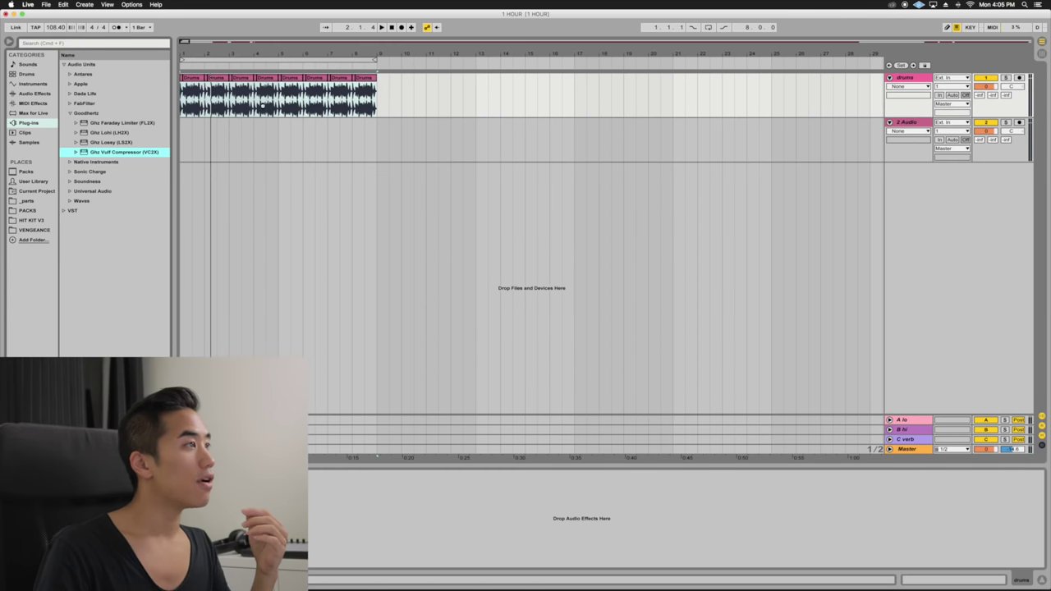
- Load Vulf Compressor with the Dangerous Attack preset after trying Crush and Slam, then dip EQ near 921 Hz
key("Return")
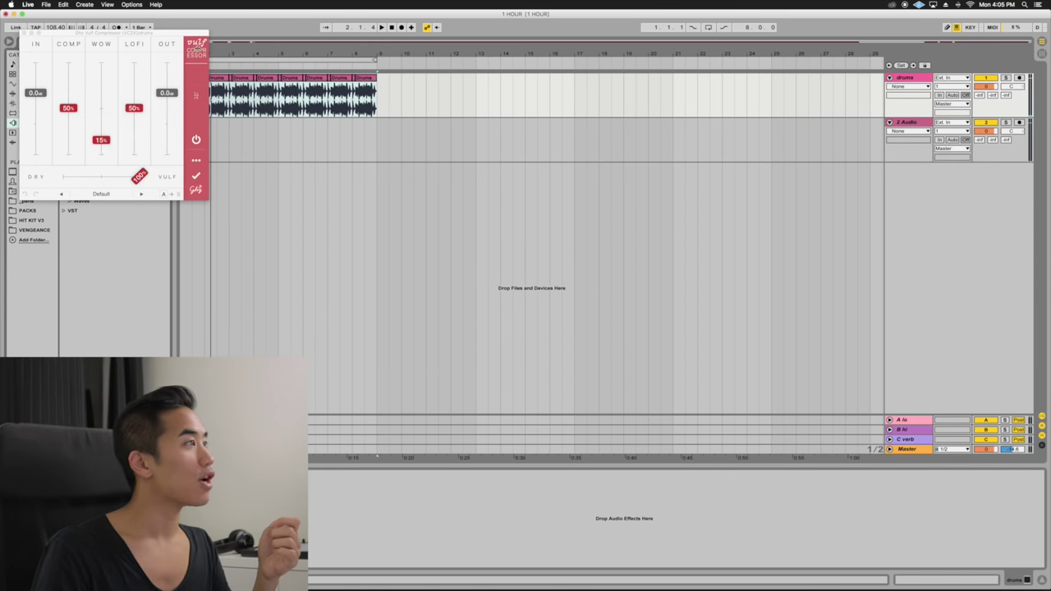
left_click_drag(154, 33, 689, 156)
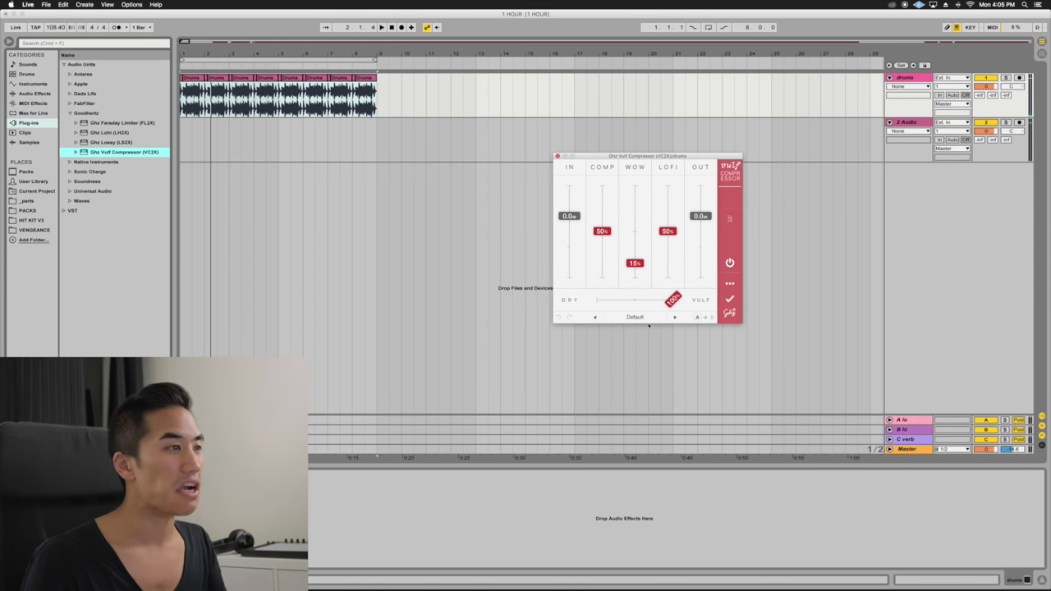
left_click(649, 318)
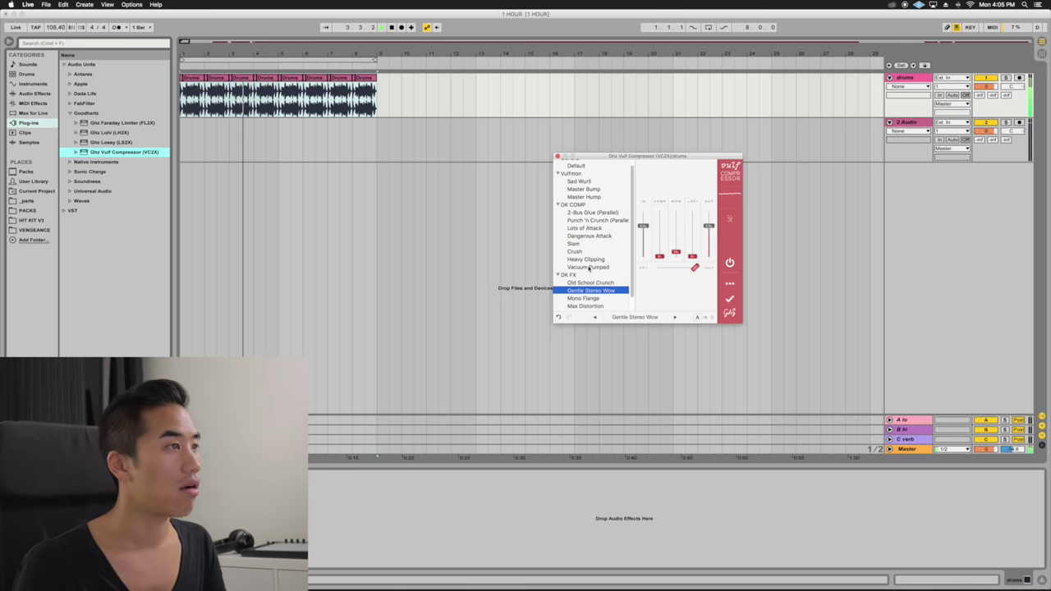
left_click(589, 251)
left_click(590, 244)
left_click(595, 235)
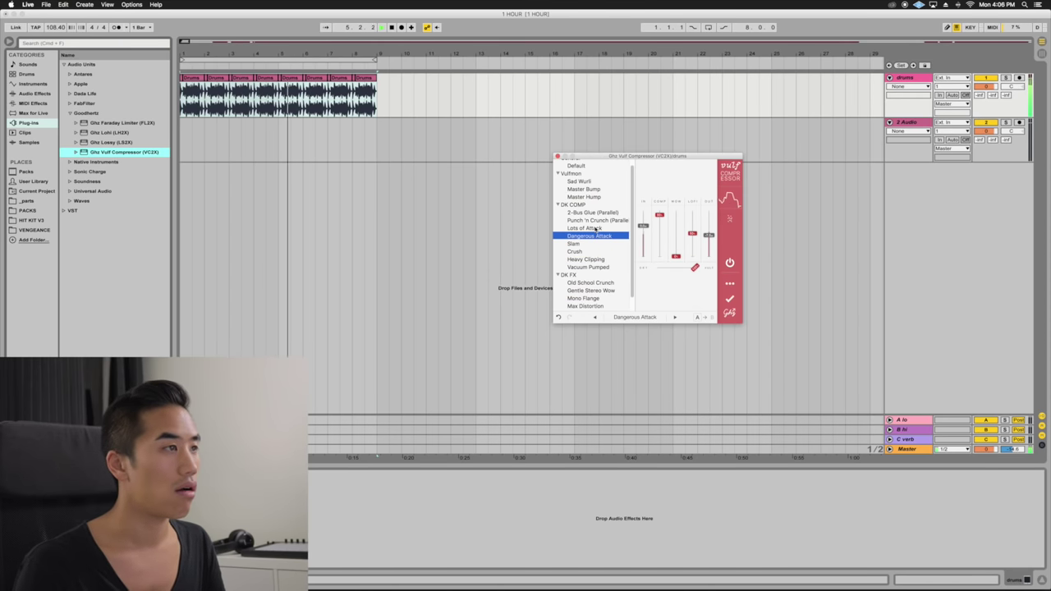
left_click(589, 237)
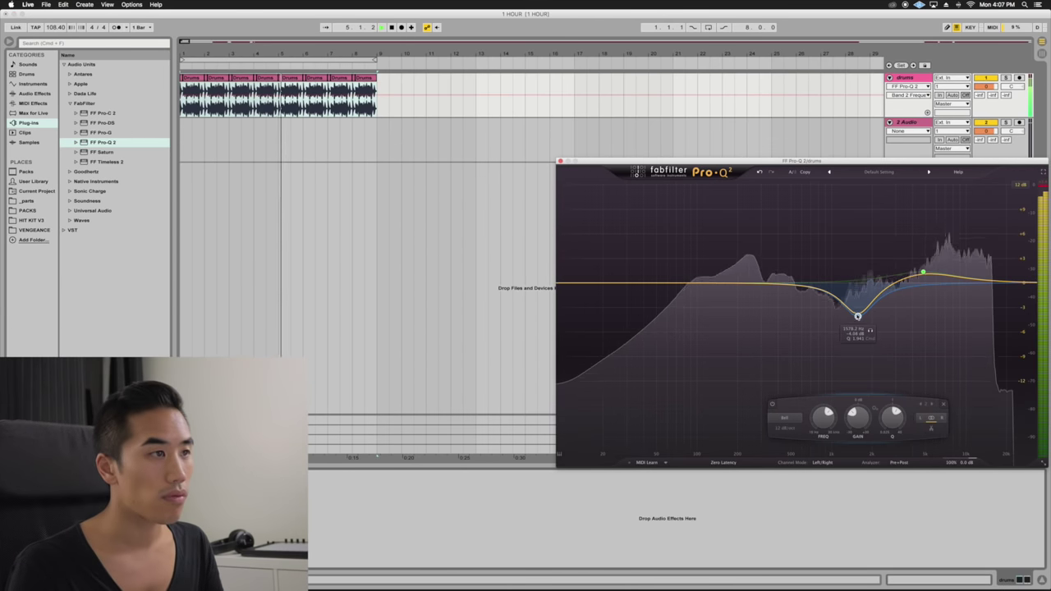
left_click_drag(857, 305, 827, 301)
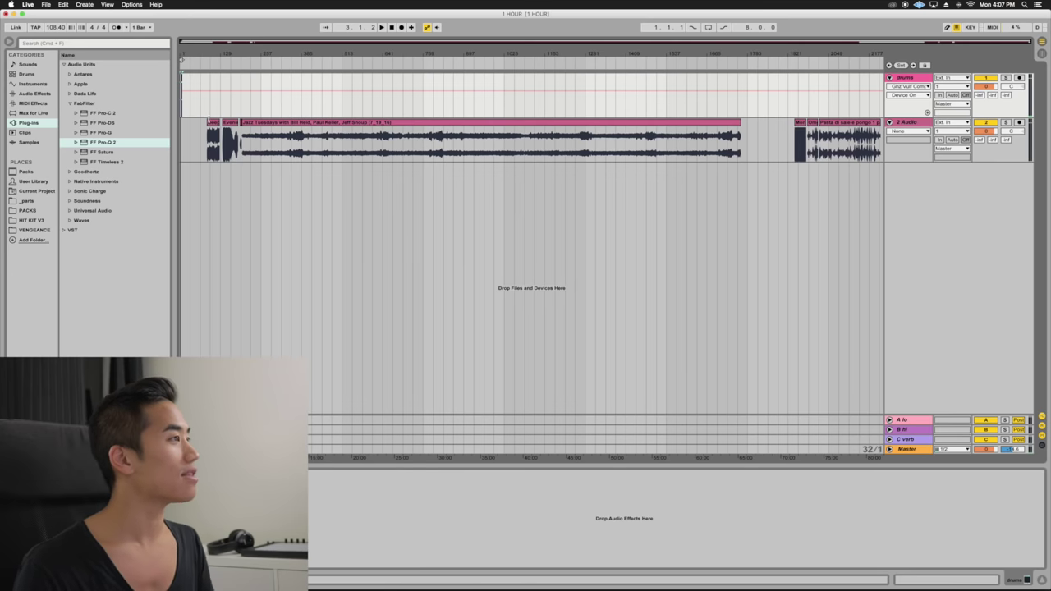
- Delete the small first clip on 2 Audio, then zoom in and delete an unwanted clip section
left_click(209, 131)
key("Delete")
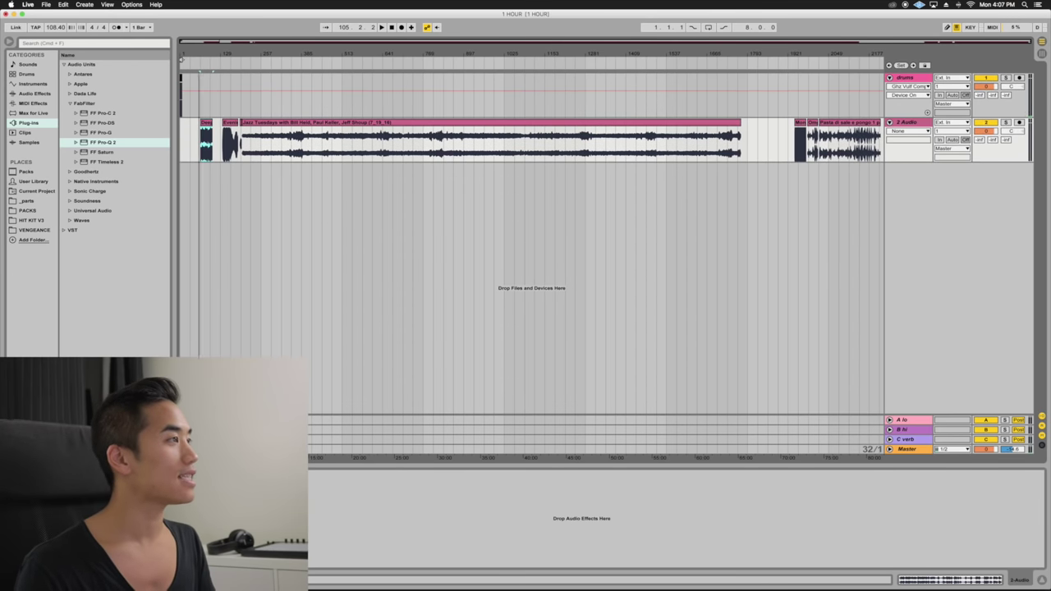
left_click_drag(213, 71, 214, 61)
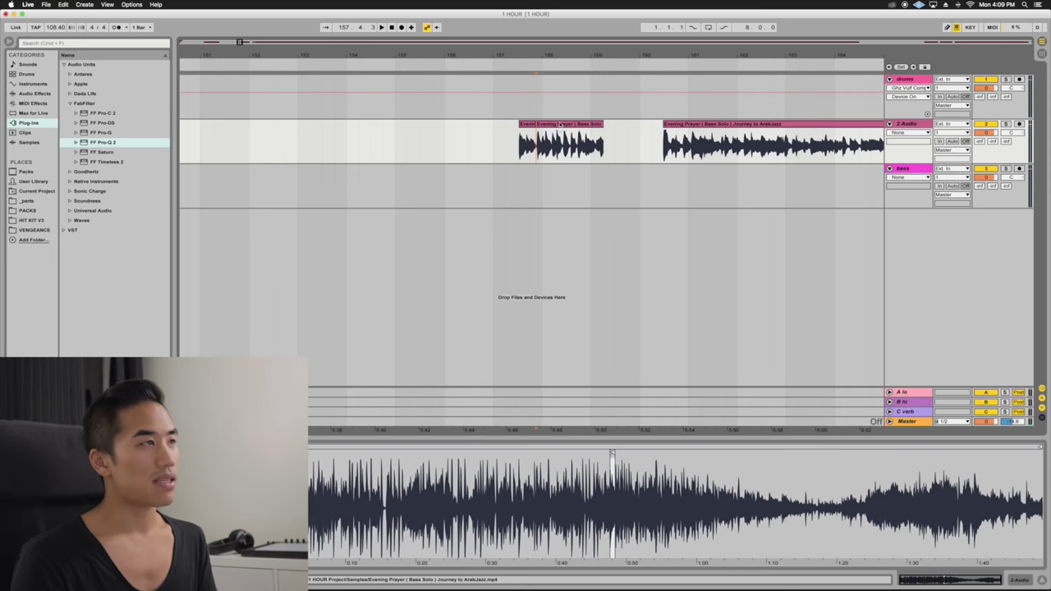
key("Delete")
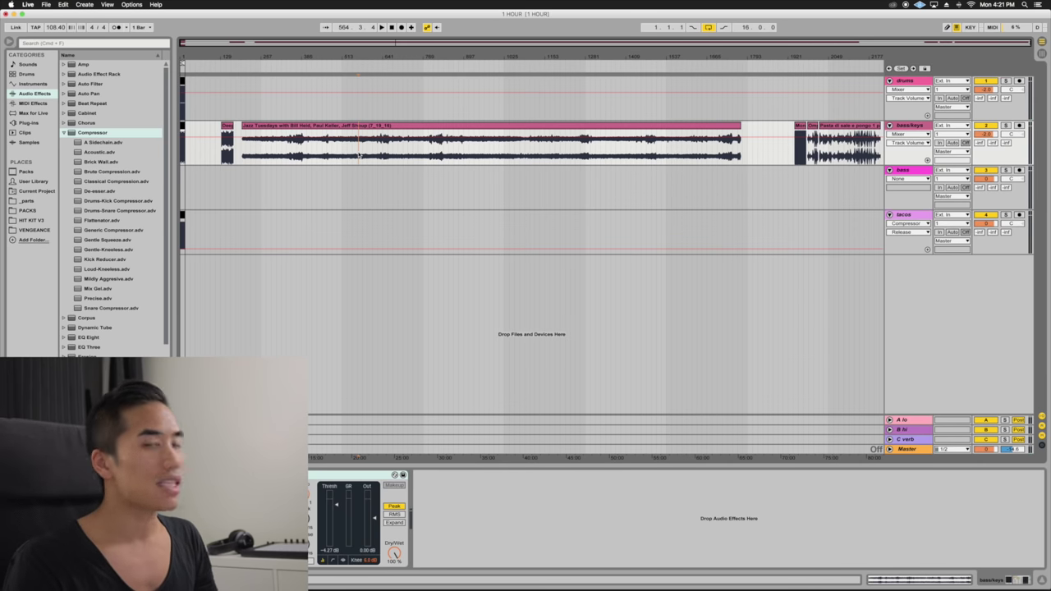
- Zoom in on the jazz clip and raise the Pro-Q 2 low-cut frequency
left_click_drag(460, 46, 441, 154)
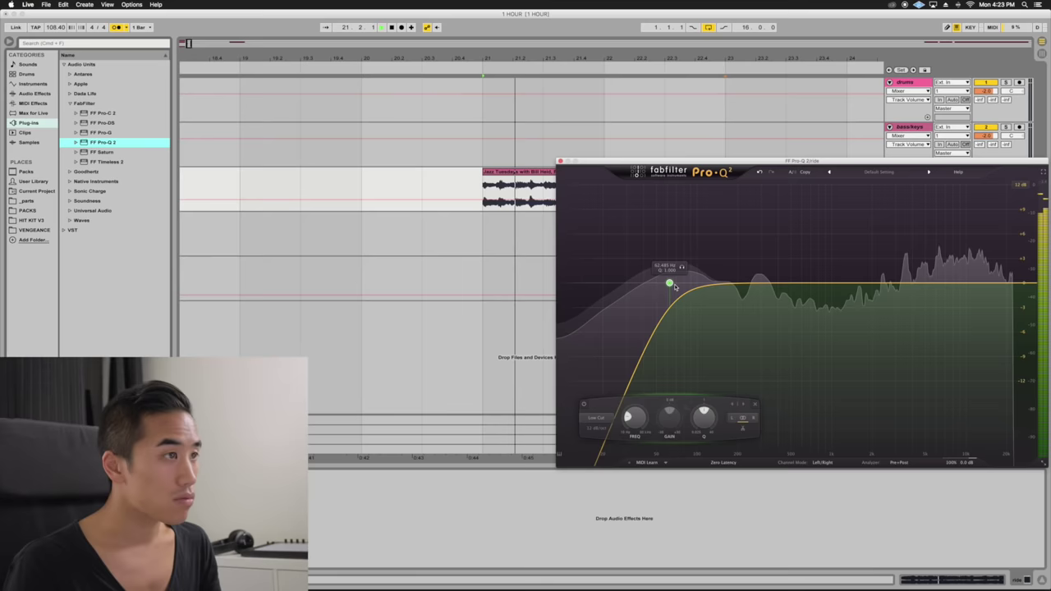
left_click_drag(665, 277, 854, 298)
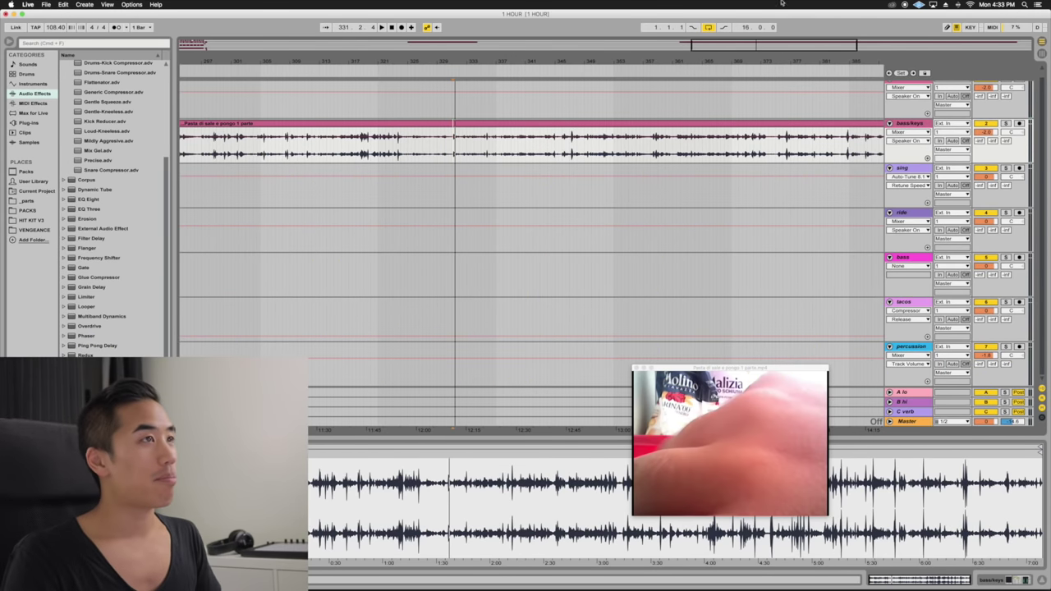
- Zoom the arrangement out, move across the overview, and zoom back in closely
key("minus")
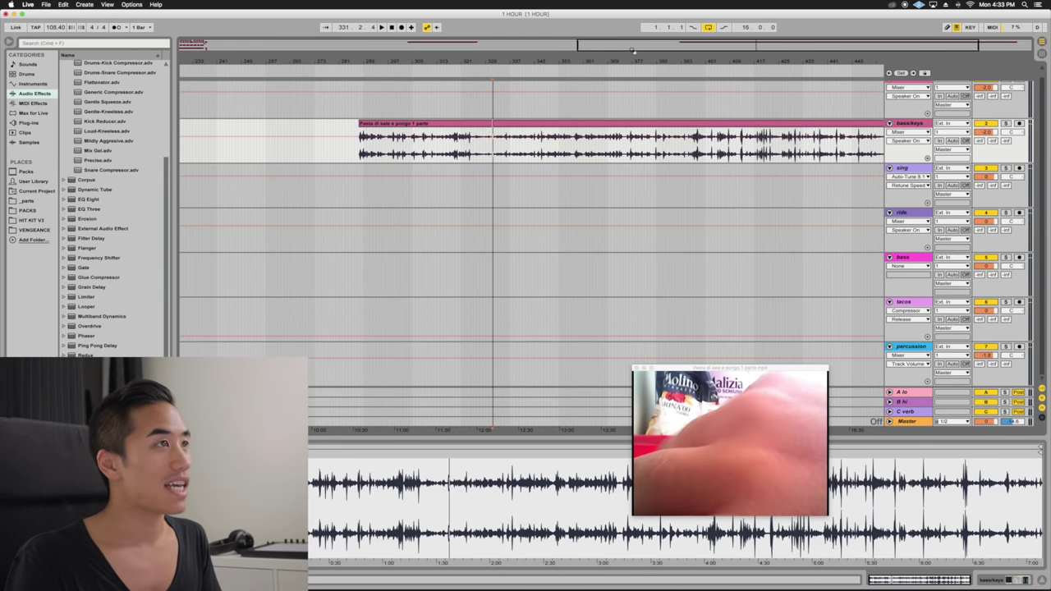
left_click_drag(740, 49, 726, 44)
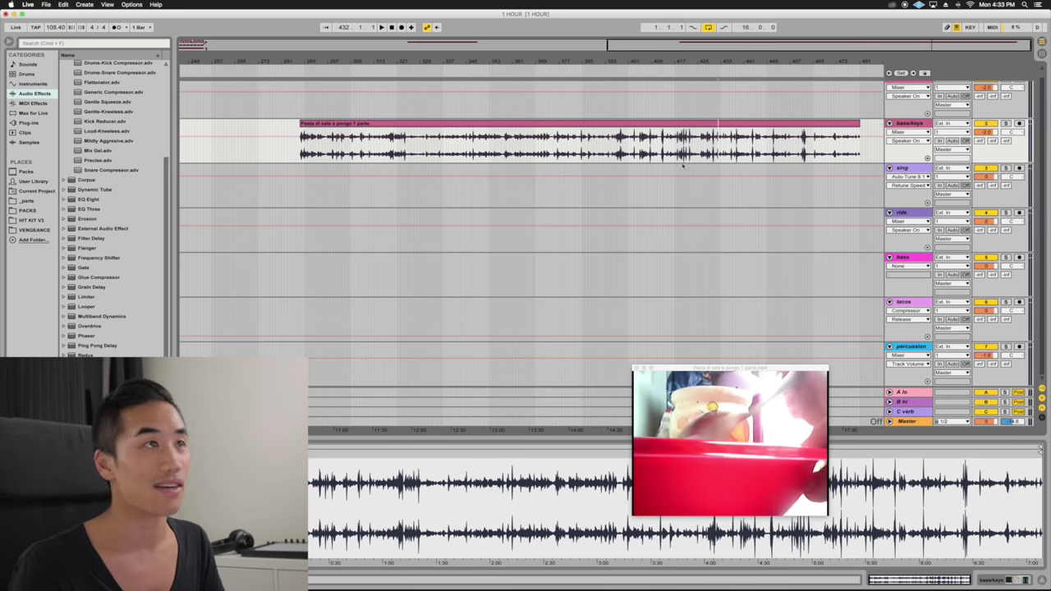
key("plus")
key("plus")
key("plus")
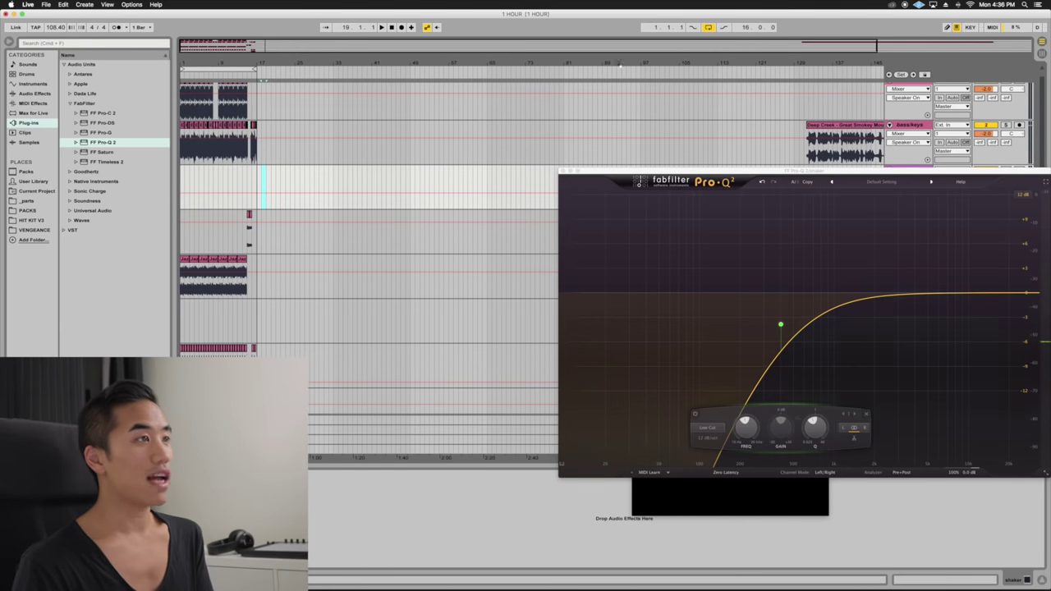
- Split the creek clip at bar 47 and delete its left half
left_click(561, 172)
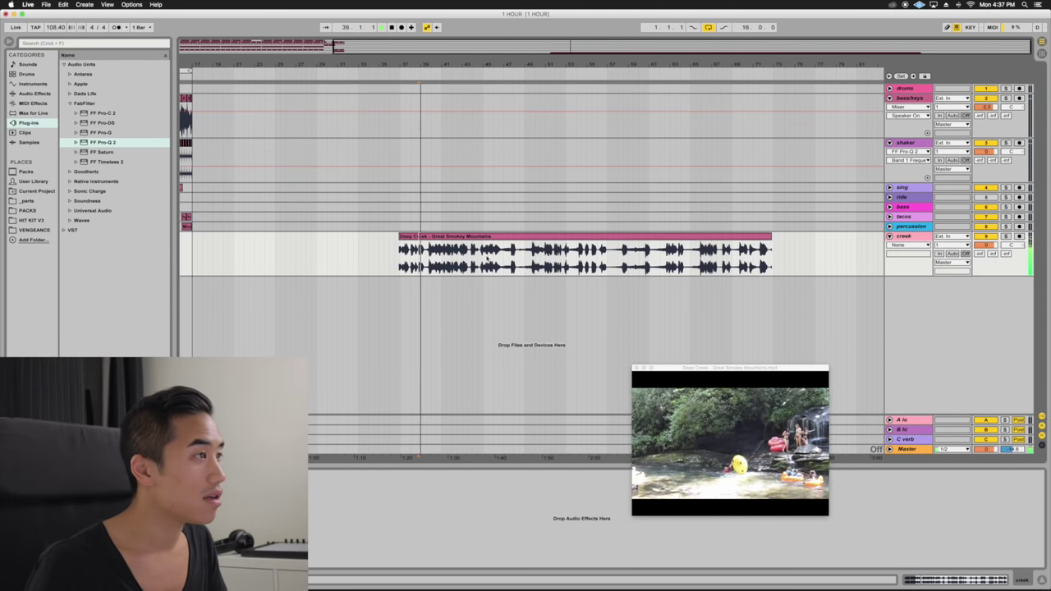
left_click(513, 256)
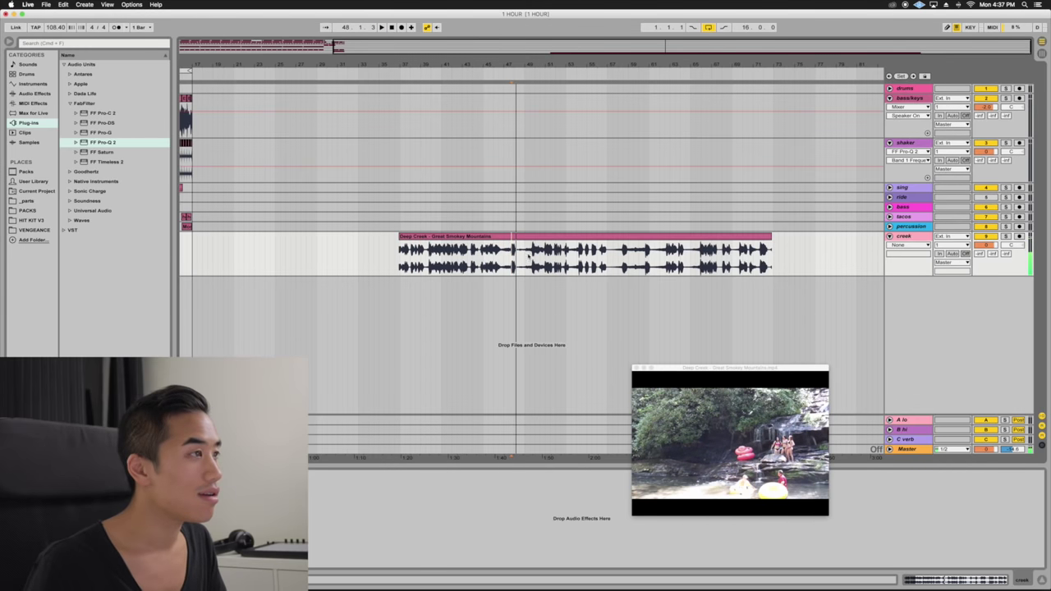
key("super+e")
left_click(506, 237)
key("space")
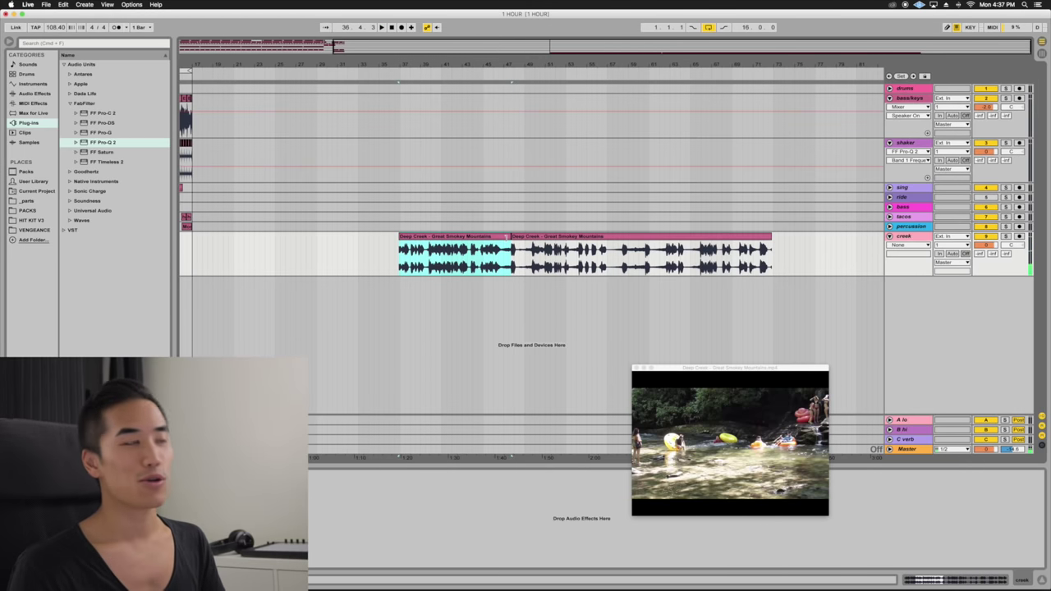
key("Delete")
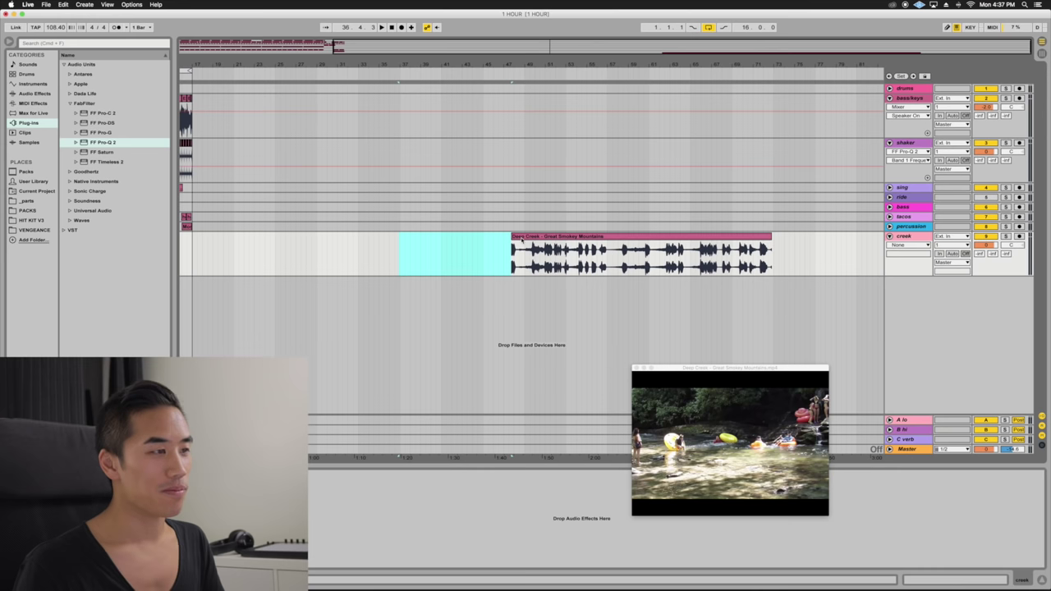
- Select the remaining creek clip, copy it, and play the arrangement
left_click(520, 238)
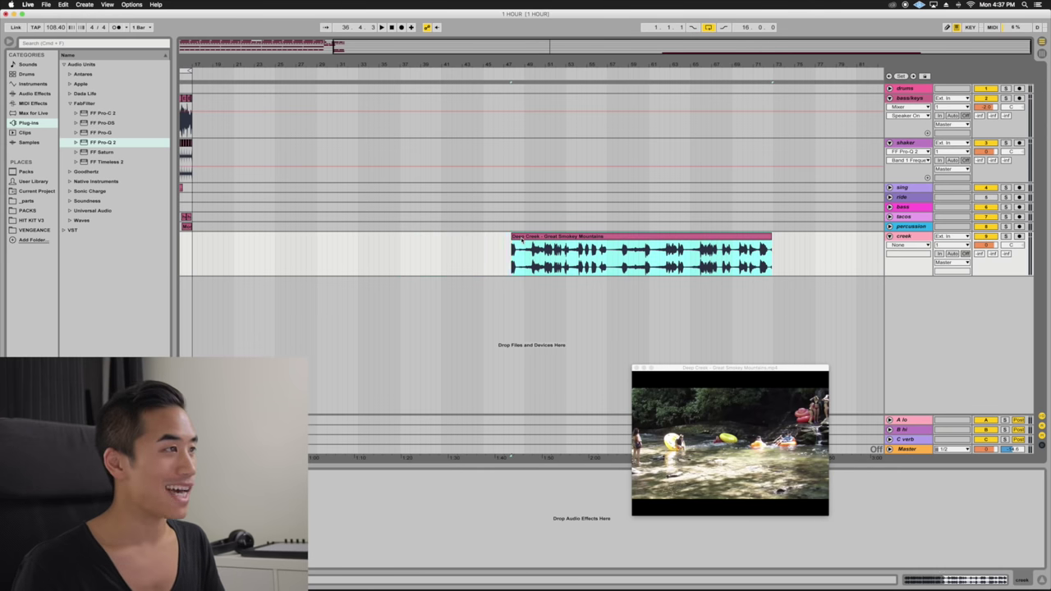
key("space")
key("super+c")
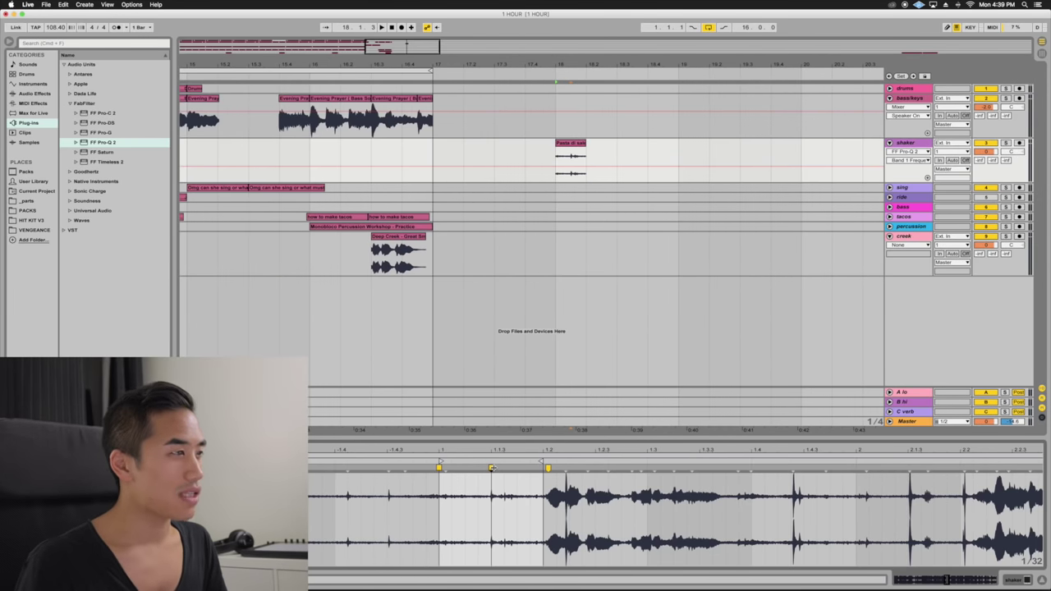
key("space")
- Select the Pasta di sale e pongo clip in the arrangement
left_click(580, 142)
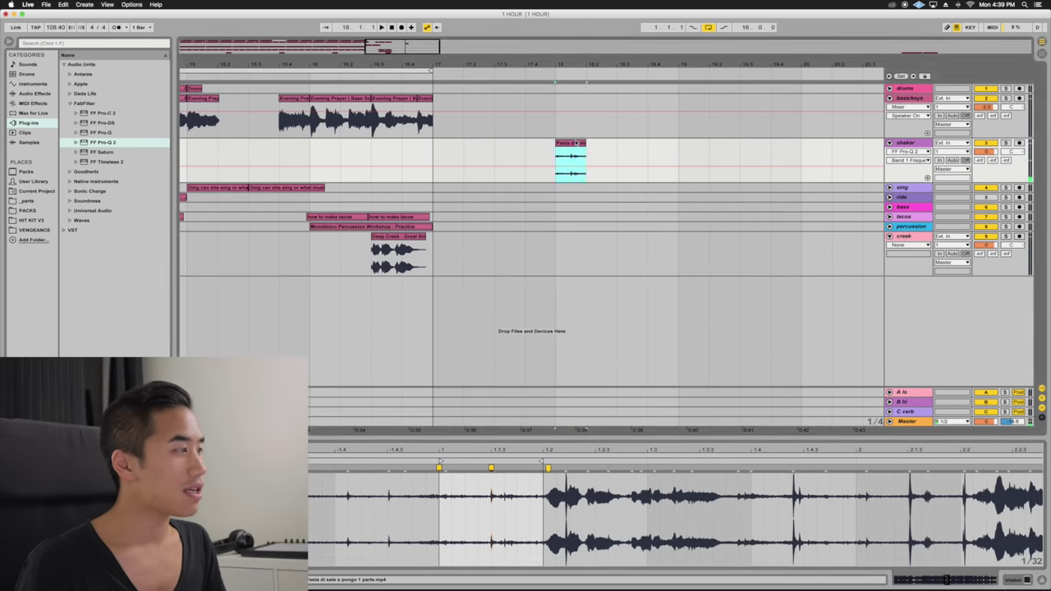